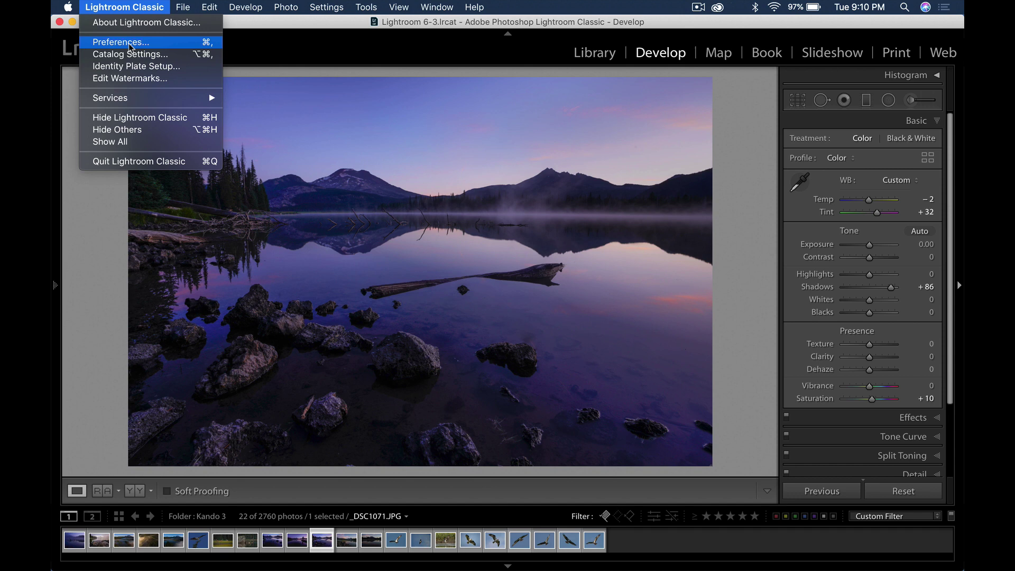
Open Lightroom Classic Preferences on the Performance settings, with the graphics processor set to Custom.
{"action": "left_click", "coordinate": [129, 43]}
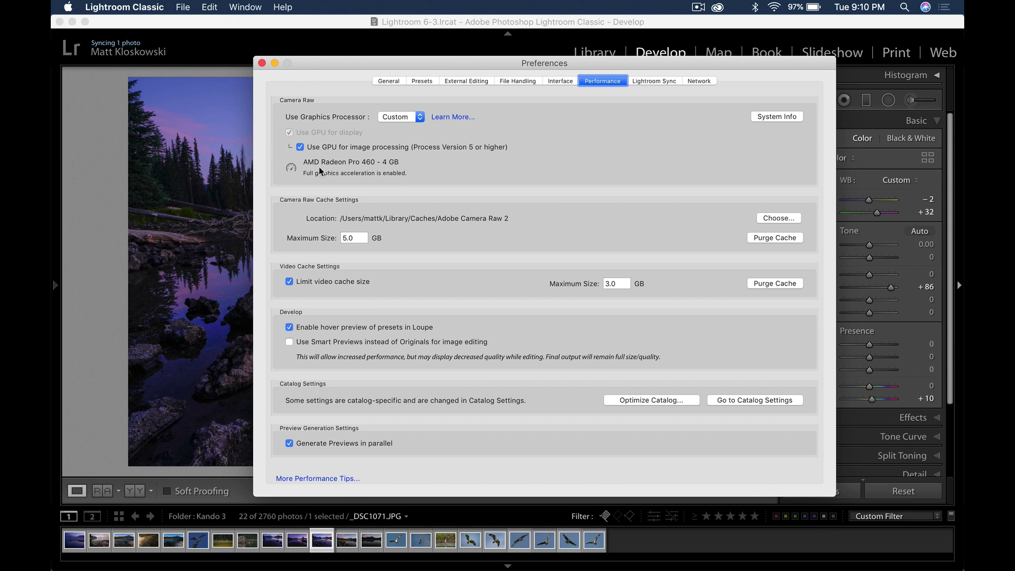
Leave the Use Graphics Processor setting on Custom, keeping GPU image processing enabled.
{"action": "left_click", "coordinate": [393, 117]}
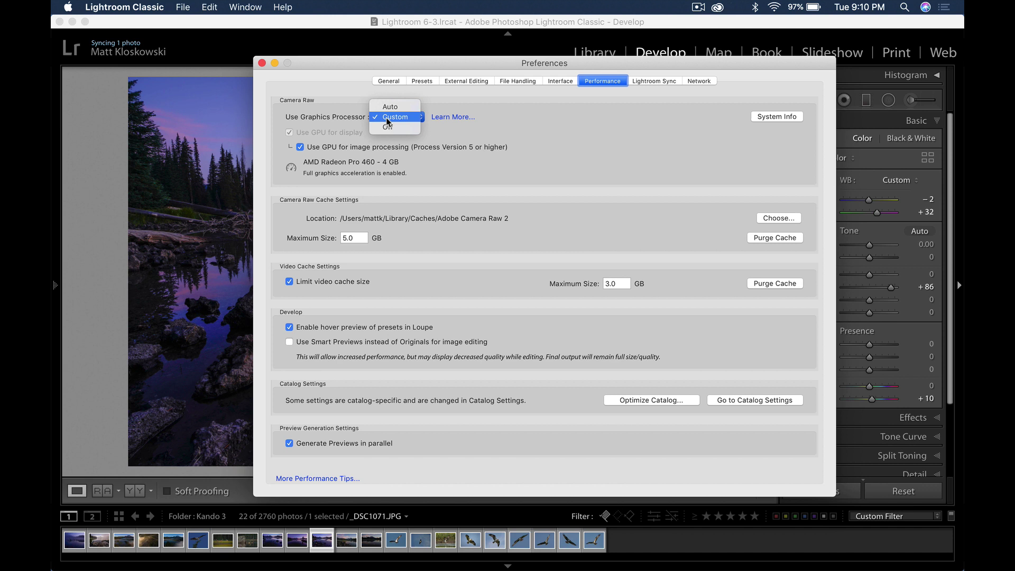
{"action": "left_click", "coordinate": [388, 116]}
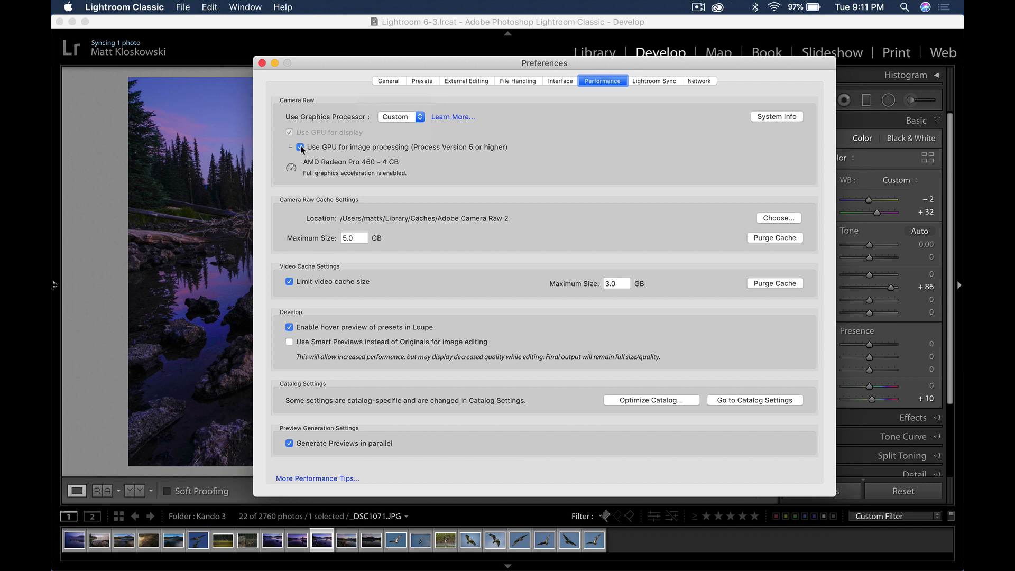
Close Preferences, switch to the Library module, and expand the Collections list.
{"action": "left_click", "coordinate": [262, 62]}
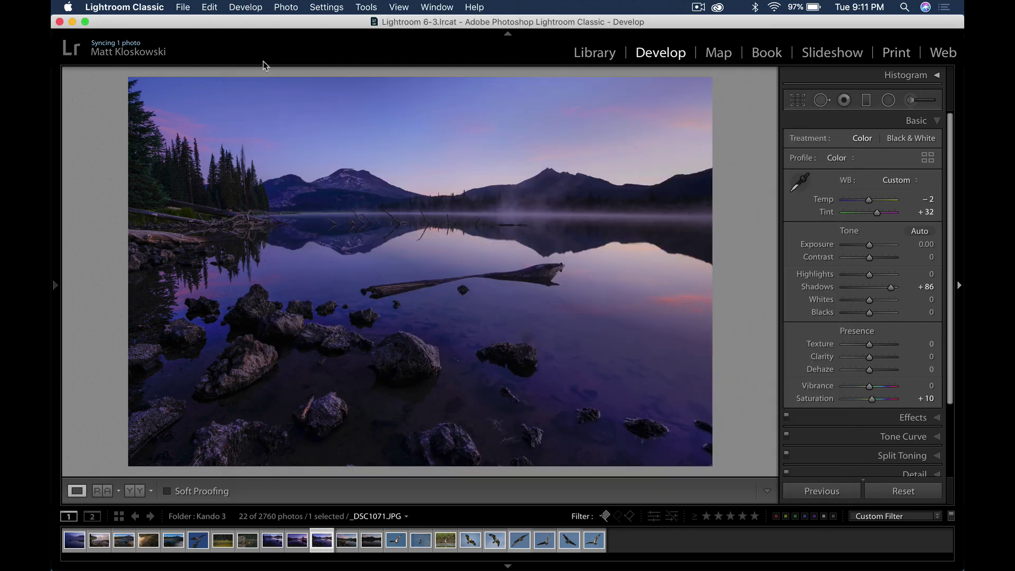
{"action": "left_click", "coordinate": [606, 57]}
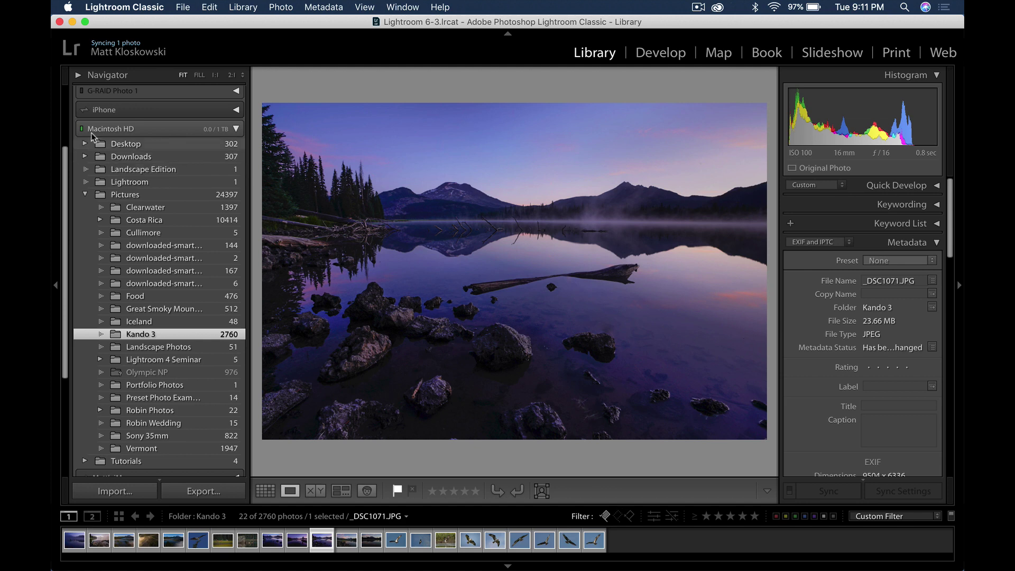
{"action": "scroll", "coordinate": [66, 255], "scroll_direction": "down", "scroll_amount": 6}
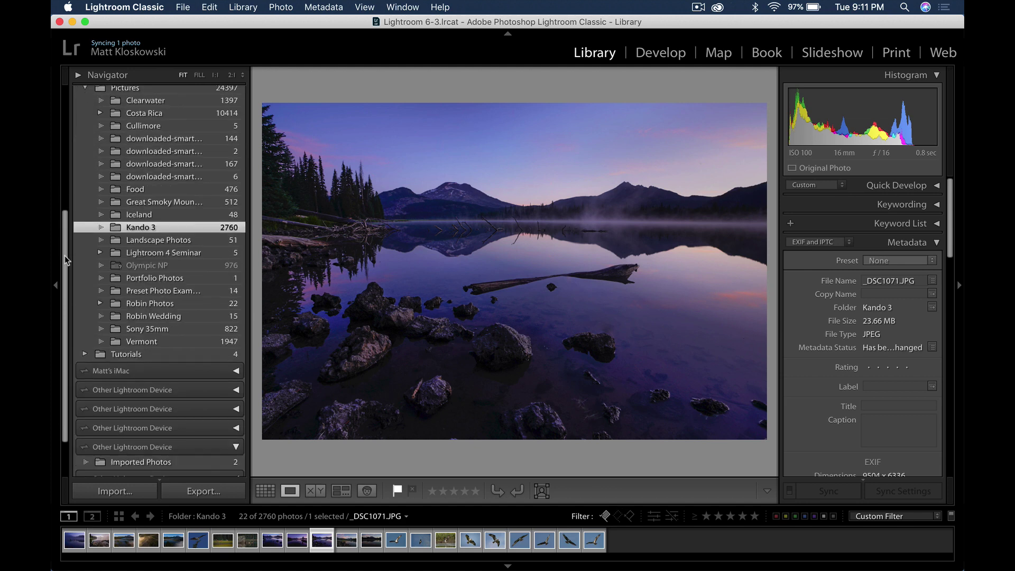
{"action": "left_click", "coordinate": [110, 443]}
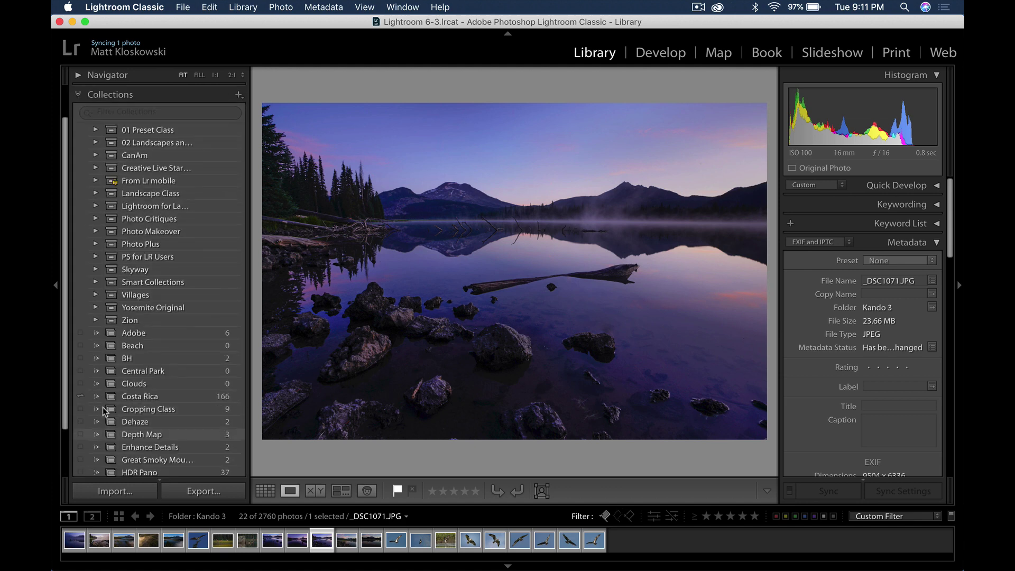
Inspect a collection set's context actions, then expand and collapse the set.
{"action": "right_click", "coordinate": [151, 210]}
{"action": "mouse_move", "coordinate": [207, 293]}
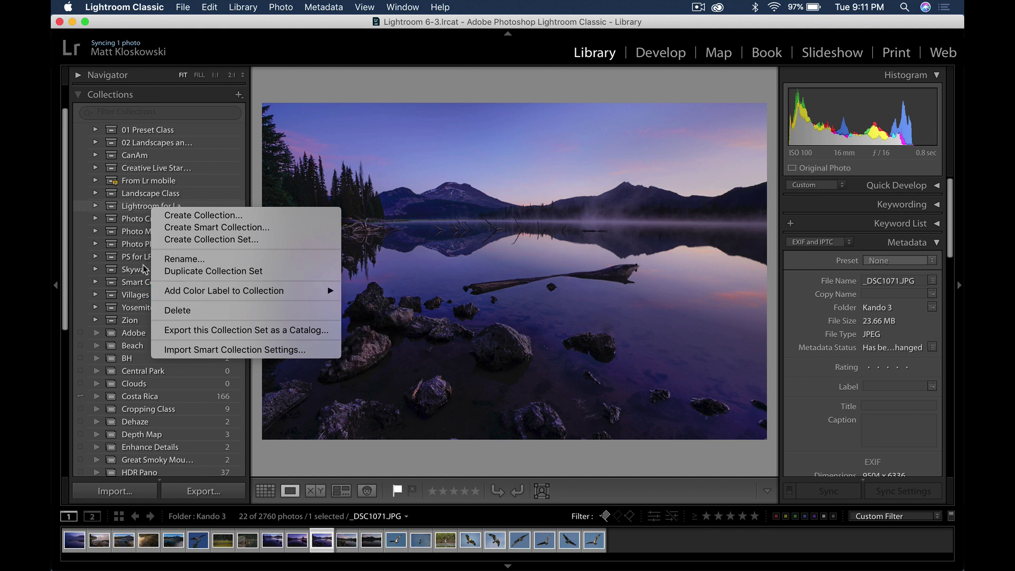
{"action": "left_click", "coordinate": [97, 197]}
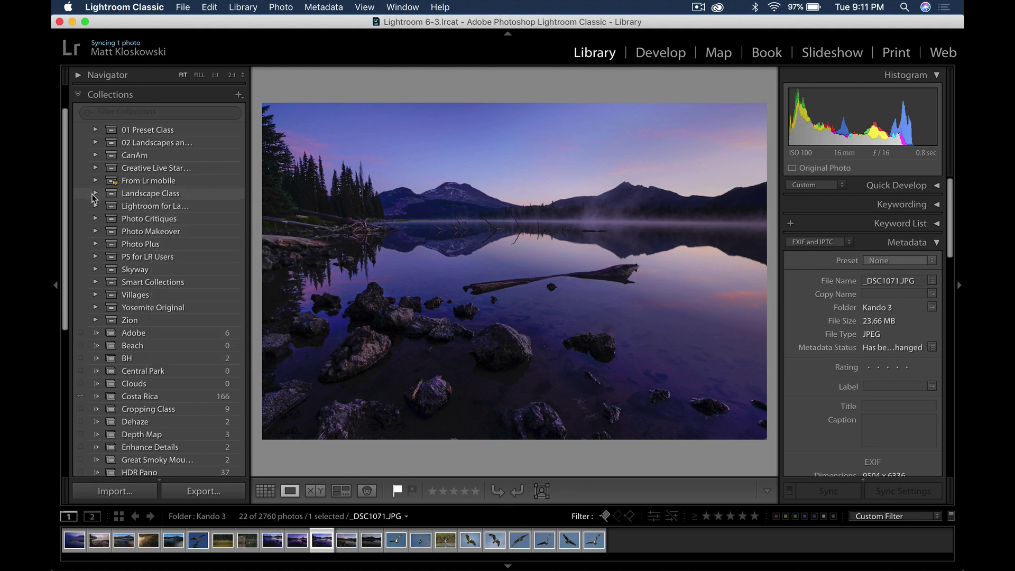
{"action": "left_click", "coordinate": [95, 206]}
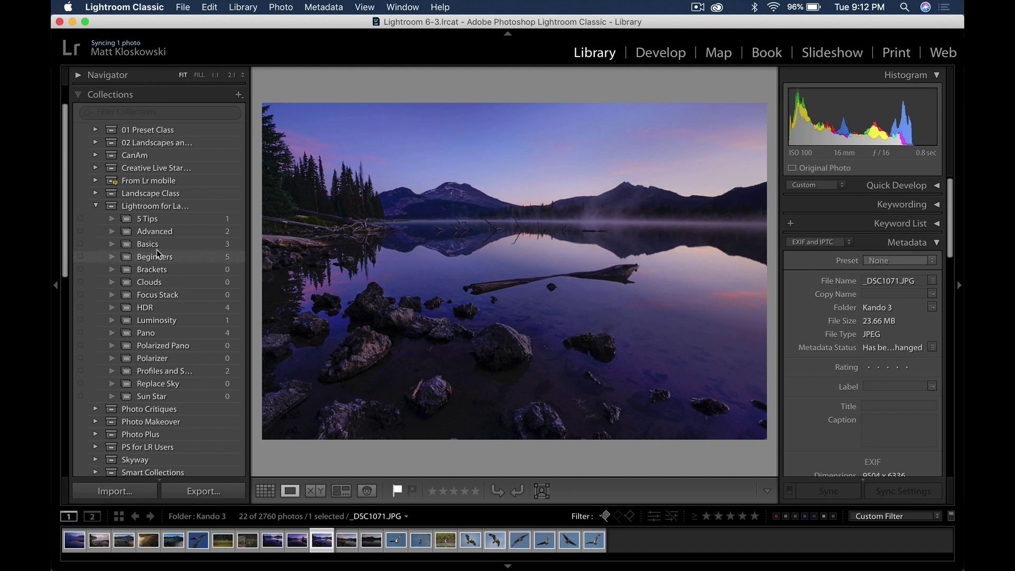
{"action": "left_click", "coordinate": [96, 207]}
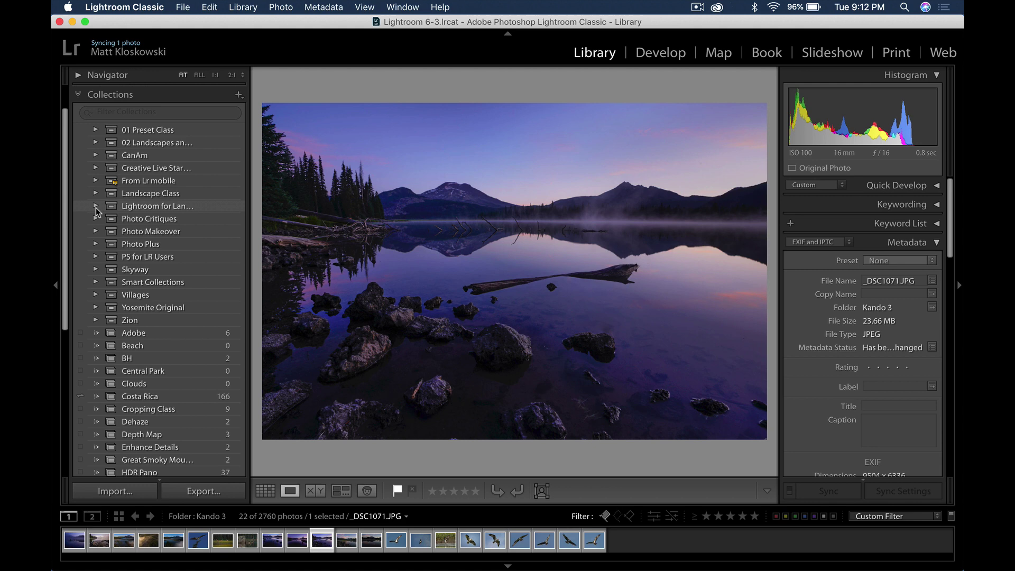
Open Export One File for _DSC1071.JPG, keeping the image format as JPEG at quality 80.
{"action": "left_click", "coordinate": [186, 7]}
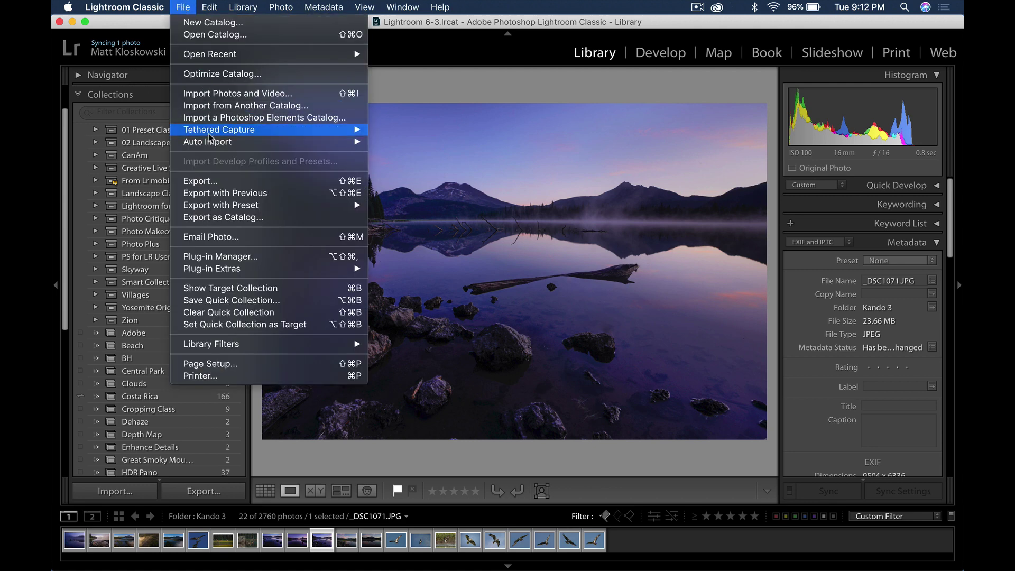
{"action": "left_click", "coordinate": [211, 182]}
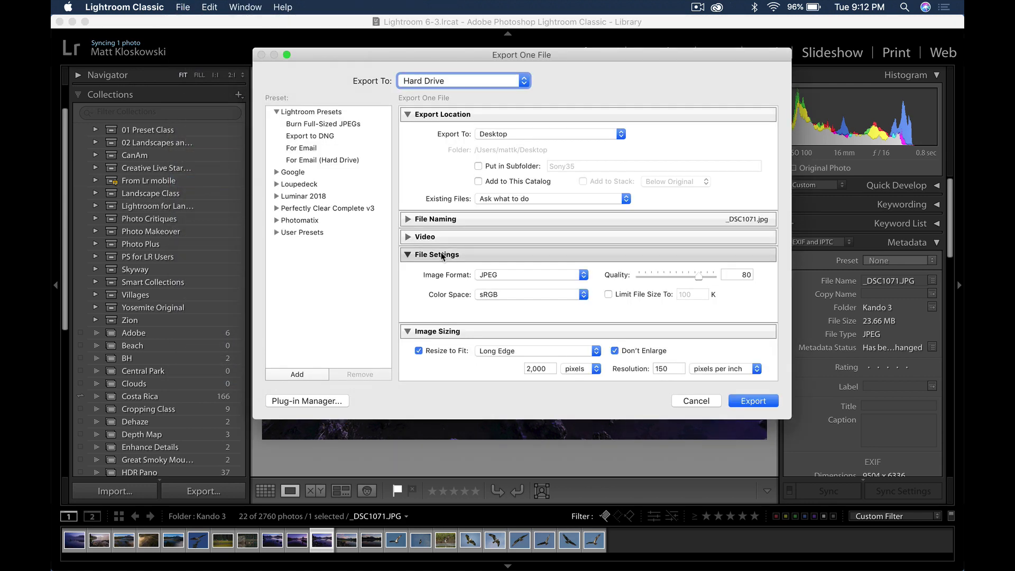
{"action": "left_click", "coordinate": [505, 274]}
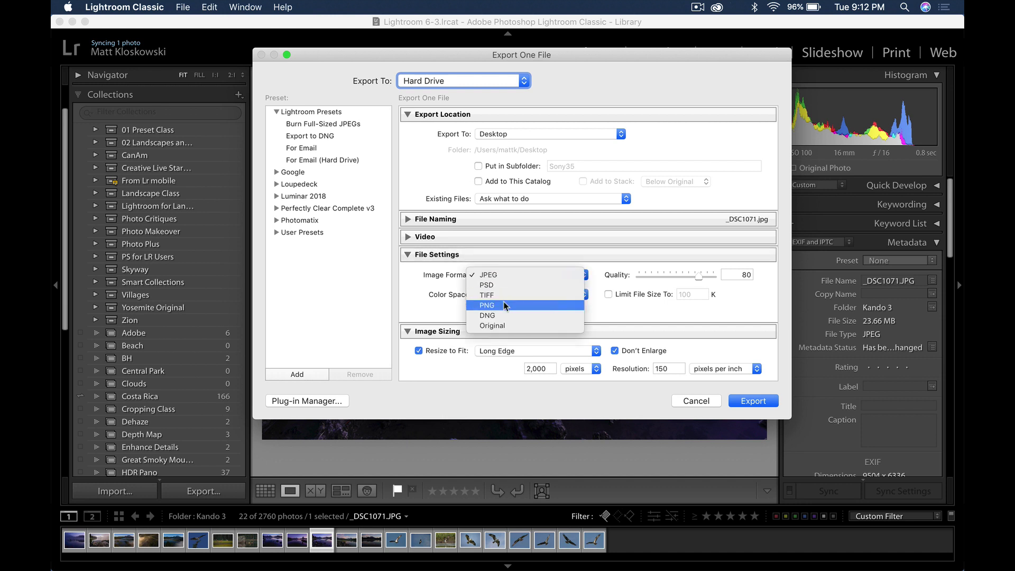
{"action": "left_click", "coordinate": [666, 324]}
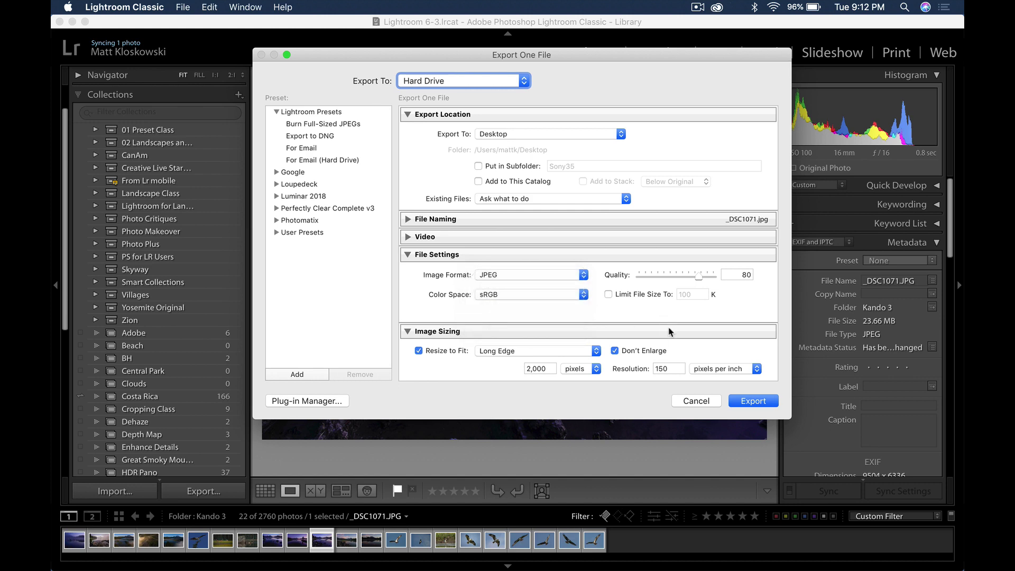
Cancel the export and step back and forth through neighbouring photos in the filmstrip.
{"action": "left_click", "coordinate": [696, 400]}
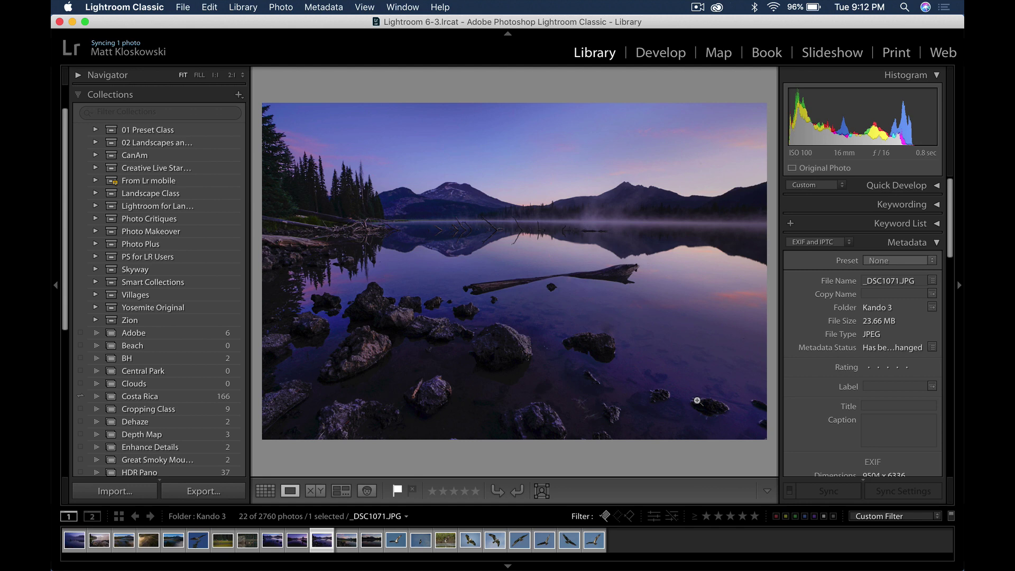
{"action": "key", "text": "Right"}
{"action": "key", "text": "Right"}
{"action": "key", "text": "Right"}
{"action": "key", "text": "Right"}
{"action": "key", "text": "Right"}
{"action": "key", "text": "Right"}
{"action": "key", "text": "Right"}
{"action": "key", "text": "Right"}
{"action": "key", "text": "Right"}
{"action": "key", "text": "Right"}
{"action": "key", "text": "Right"}
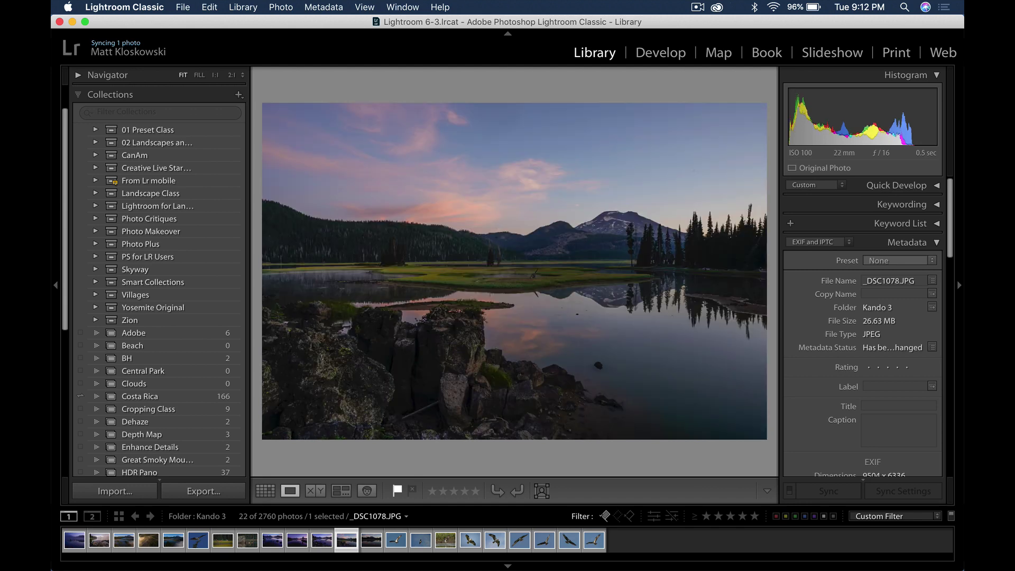
{"action": "key", "text": "Left"}
{"action": "key", "text": "Left"}
{"action": "key", "text": "Left"}
{"action": "key", "text": "Left"}
{"action": "key", "text": "Left"}
{"action": "key", "text": "Left"}
{"action": "key", "text": "Left"}
{"action": "key", "text": "Left"}
{"action": "key", "text": "Left"}
{"action": "key", "text": "Left"}
{"action": "key", "text": "Left"}
{"action": "key", "text": "Left"}
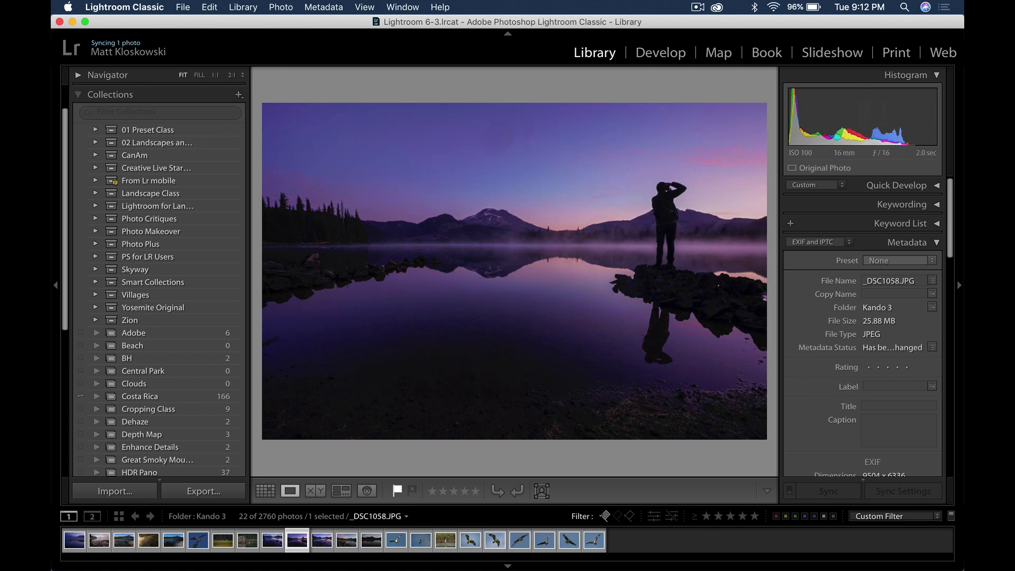
{"action": "key", "text": "Right"}
{"action": "key", "text": "Right"}
{"action": "key", "text": "Right"}
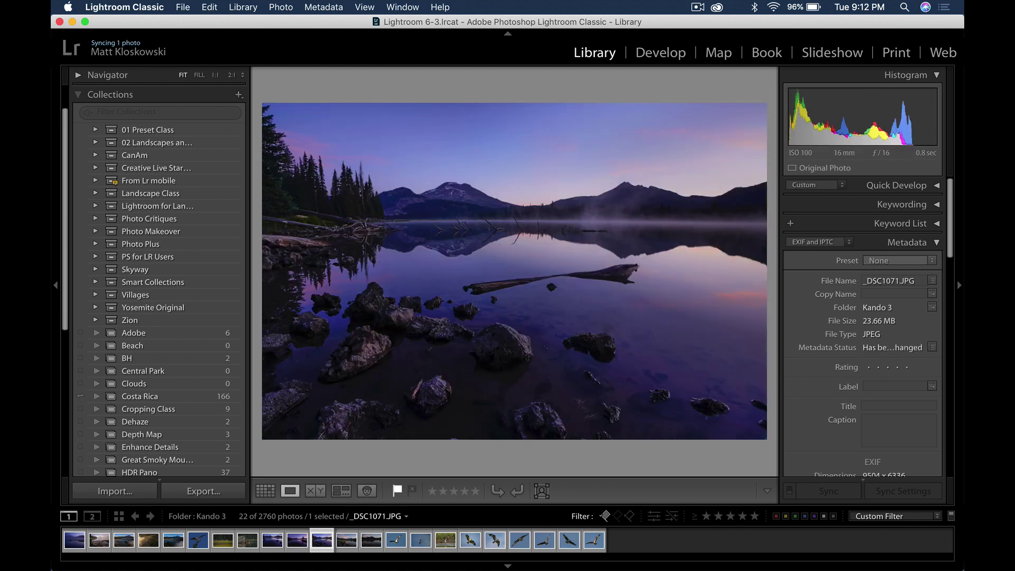
Remove the filter to show all 2760 photos in the thumbnail grid.
{"action": "left_click", "coordinate": [605, 516]}
{"action": "key", "text": "g"}
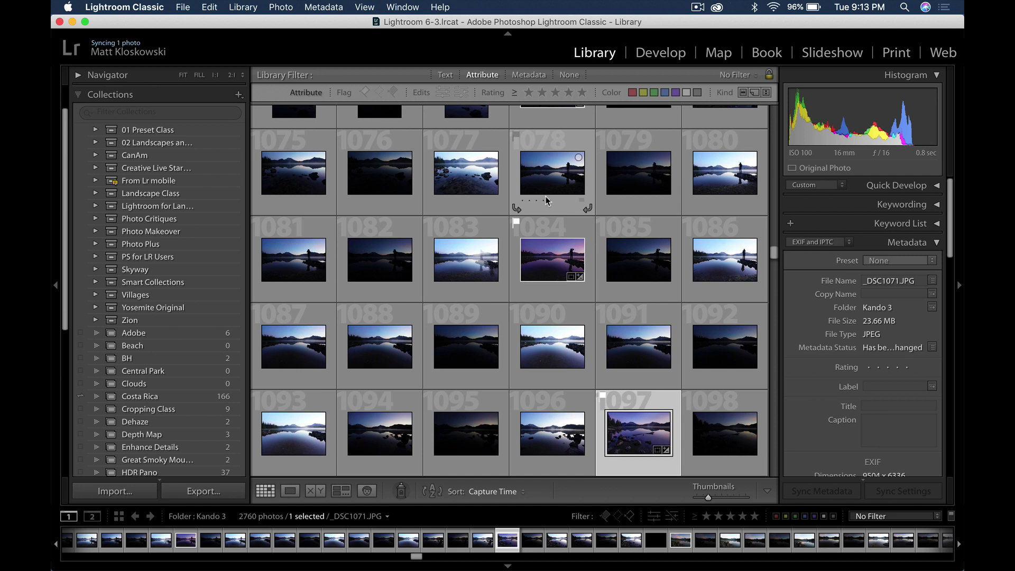
{"action": "scroll", "coordinate": [513, 205], "scroll_direction": "down", "scroll_amount": 4}
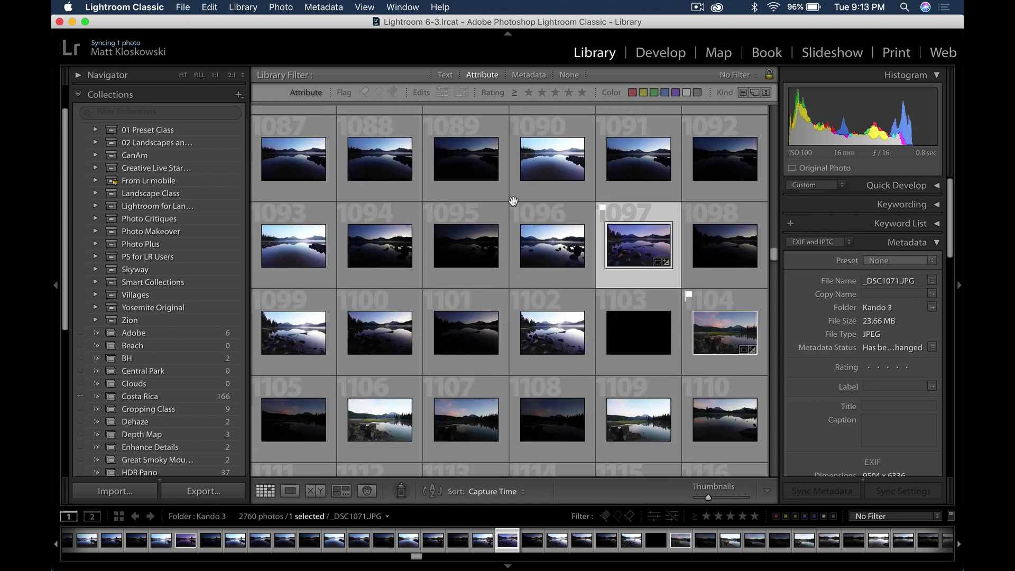
Review the bracketed exposures full-size in Loupe view, starting from photo 1090.
{"action": "double_click", "coordinate": [550, 162]}
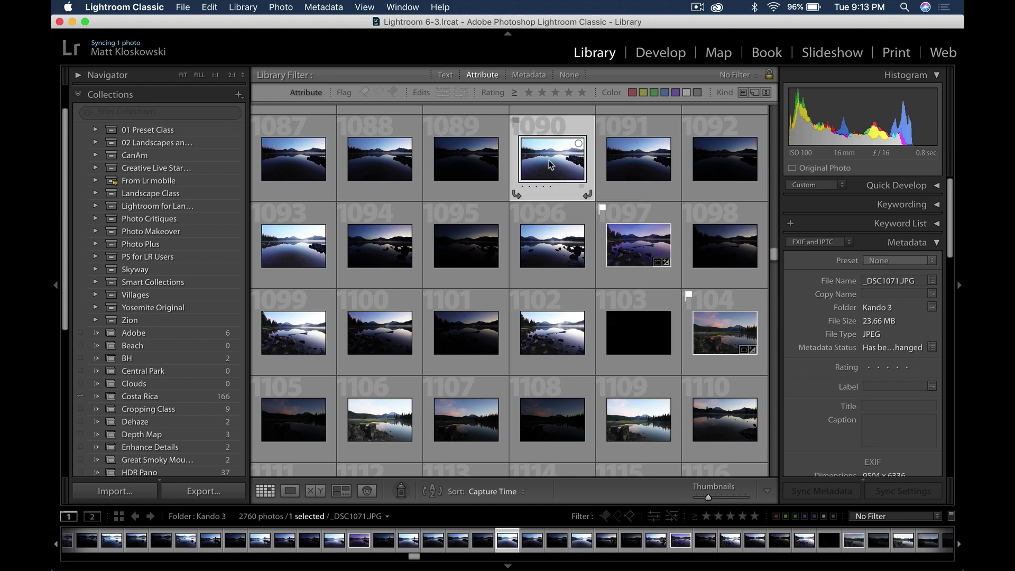
{"action": "key", "text": "Right"}
{"action": "key", "text": "Right"}
{"action": "key", "text": "Right"}
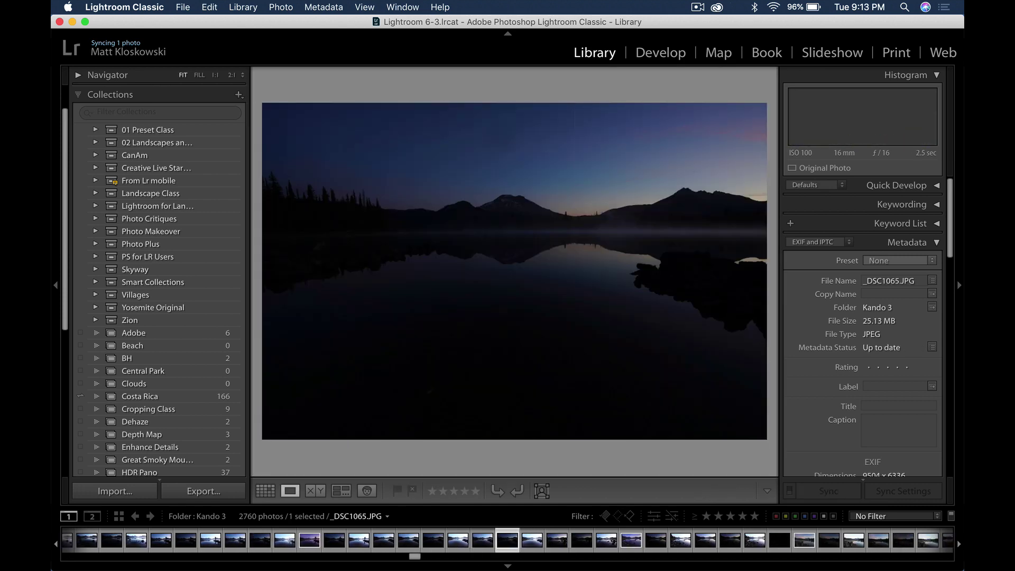
{"action": "key", "text": "Left"}
{"action": "key", "text": "Right"}
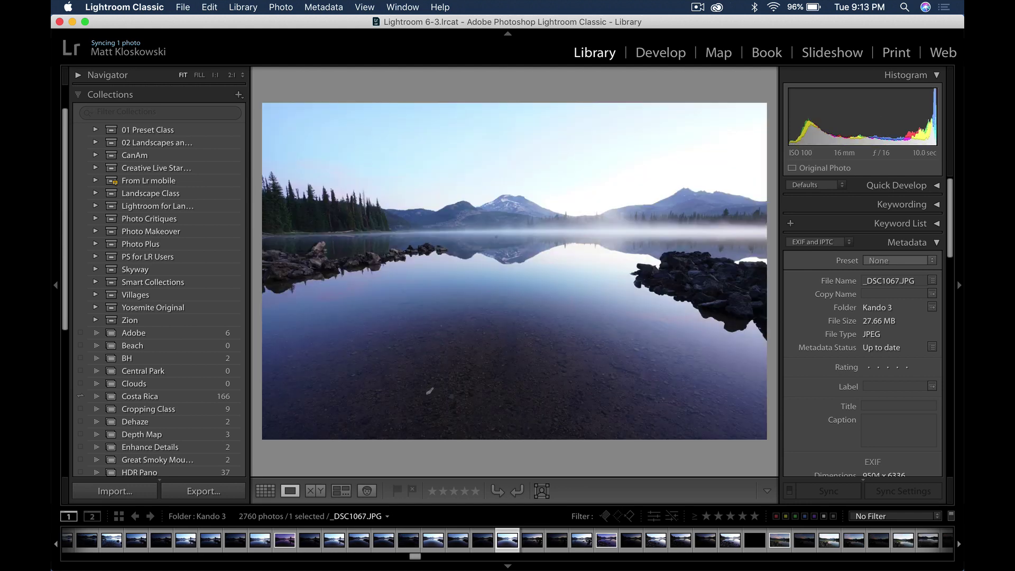
{"action": "key", "text": "Right"}
{"action": "key", "text": "Right"}
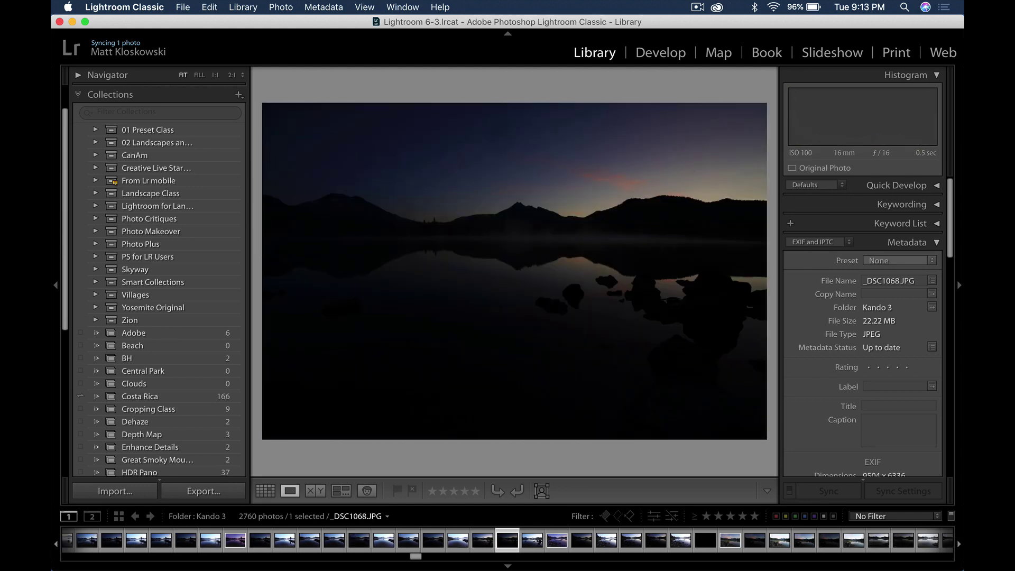
{"action": "key", "text": "Right"}
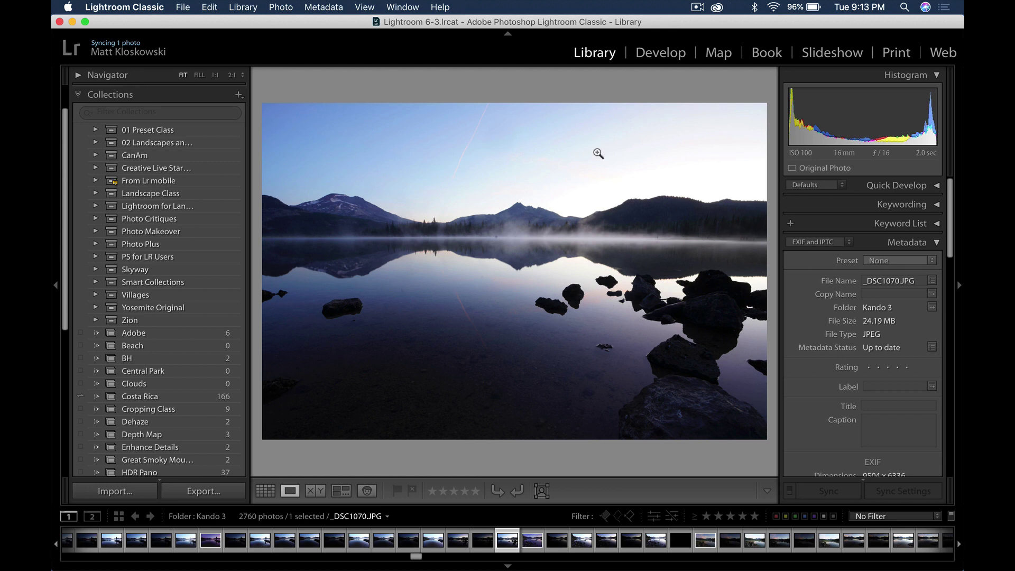
Back in Grid view, select photos 1091 through 1093 together.
{"action": "key", "text": "g"}
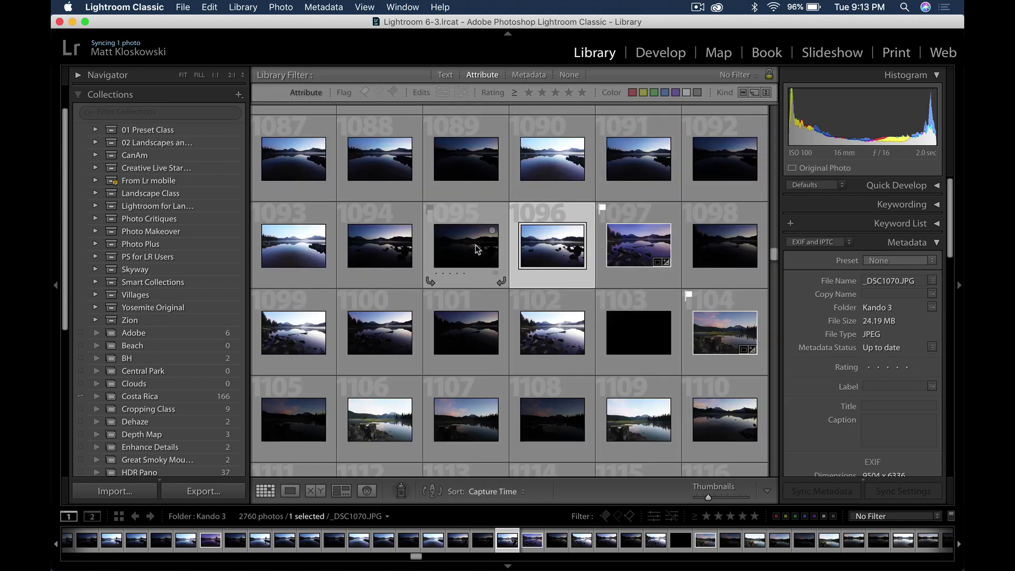
{"action": "left_click", "coordinate": [639, 168]}
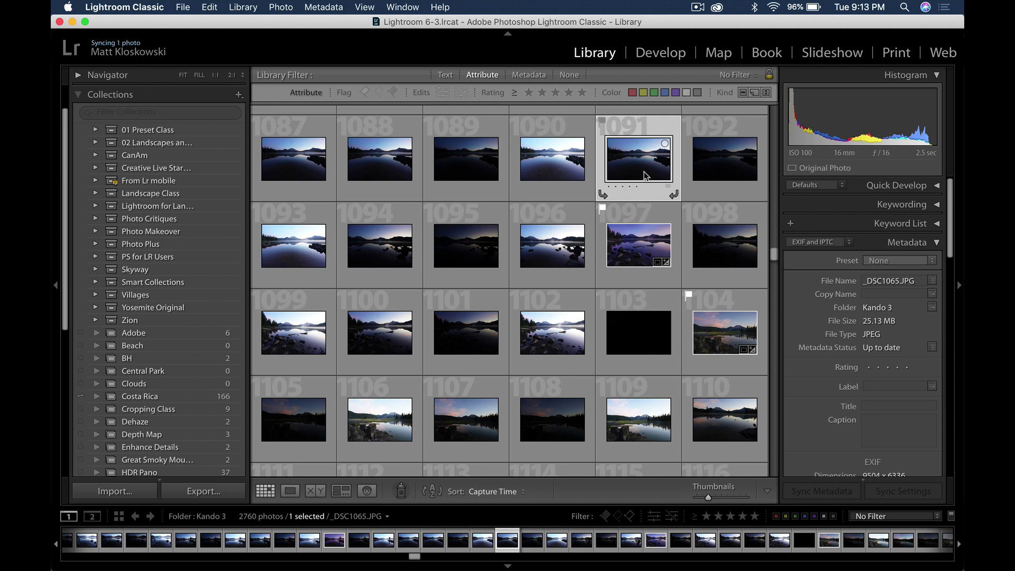
{"action": "left_click", "coordinate": [275, 244], "text": "super"}
{"action": "left_click", "coordinate": [706, 141], "text": "super"}
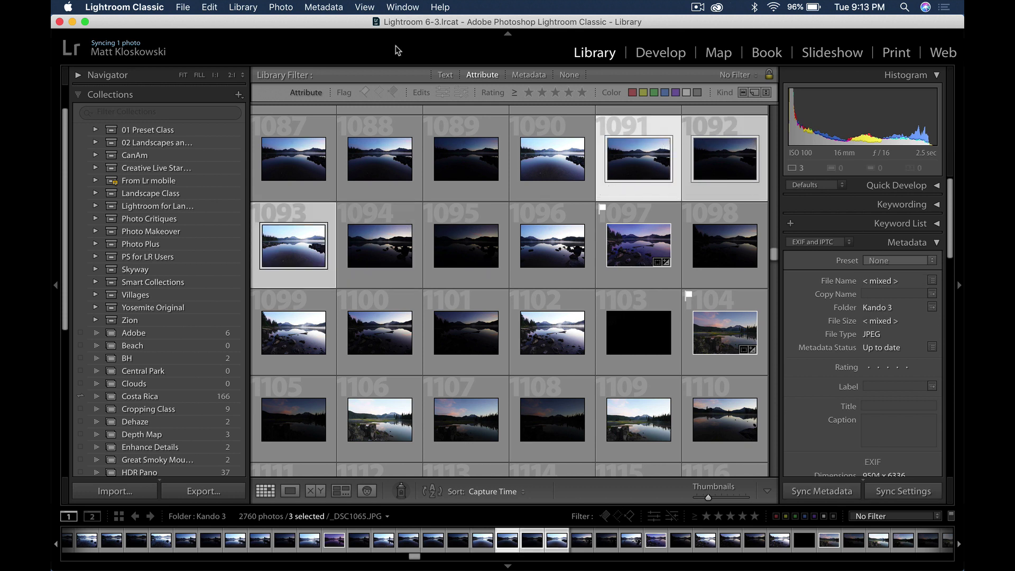
Group the three selected bracketed photos into one stack.
{"action": "left_click", "coordinate": [287, 7]}
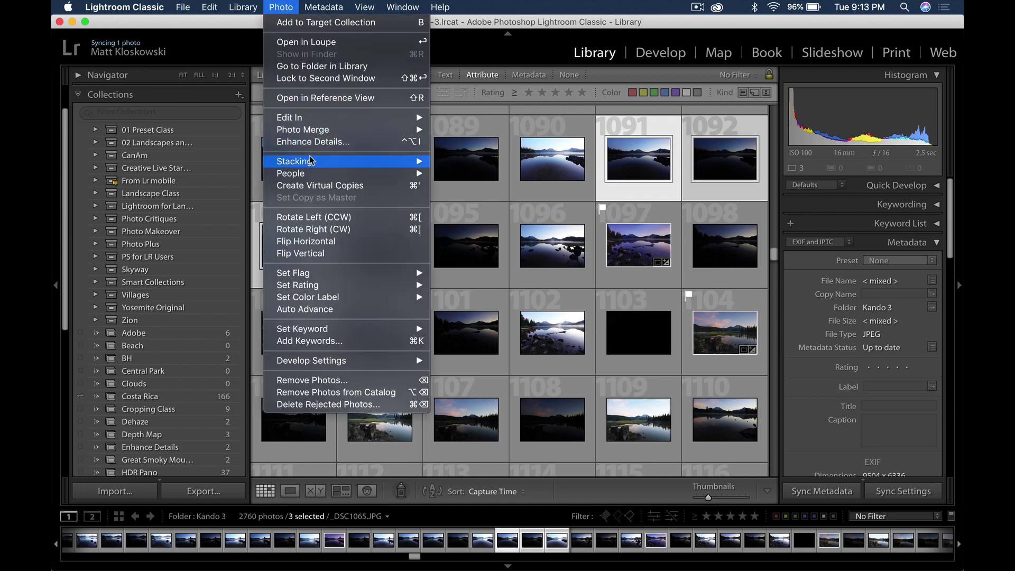
{"action": "mouse_move", "coordinate": [422, 160]}
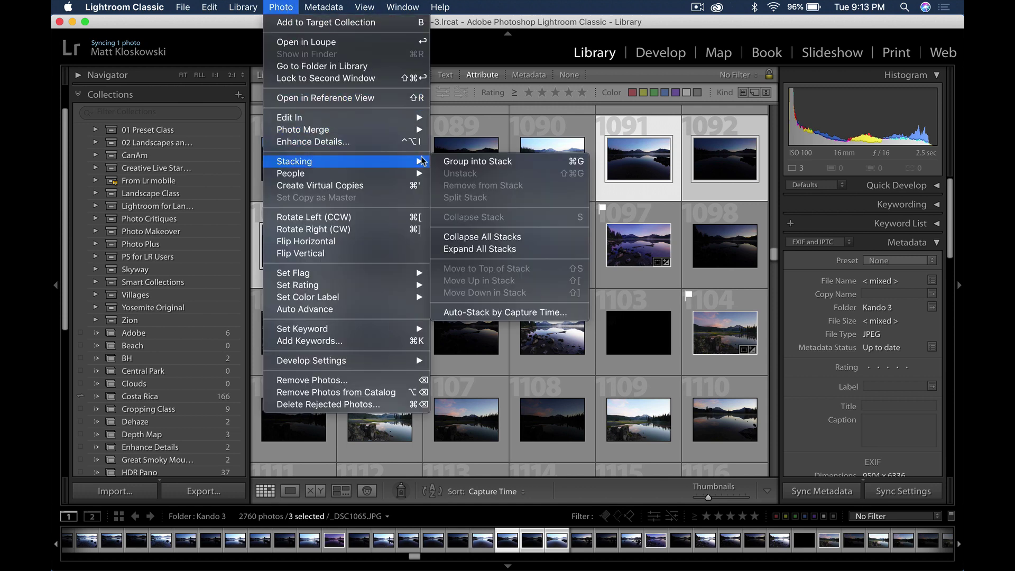
{"action": "left_click", "coordinate": [544, 166]}
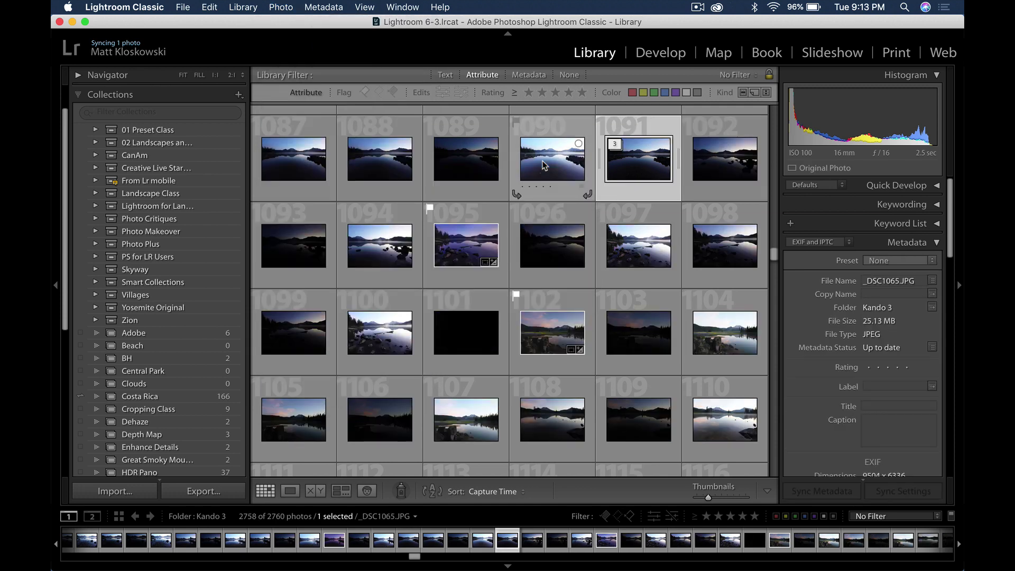
Stack the second three-photo bracket through 1094, then select both stacks at 1091 and 1092.
{"action": "left_click", "coordinate": [739, 155]}
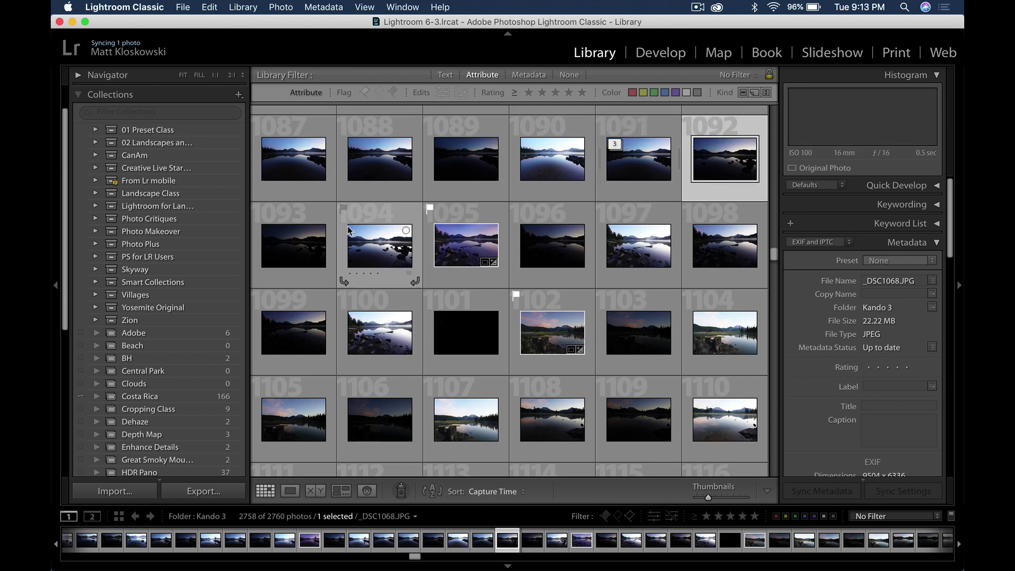
{"action": "left_click", "coordinate": [385, 254], "text": "shift"}
{"action": "left_click", "coordinate": [281, 7]}
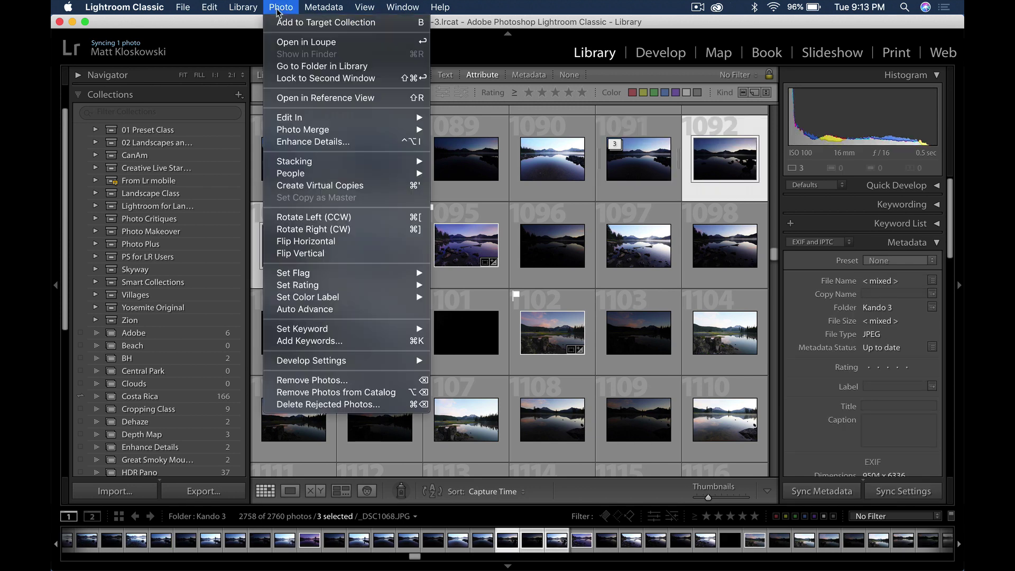
{"action": "mouse_move", "coordinate": [303, 161]}
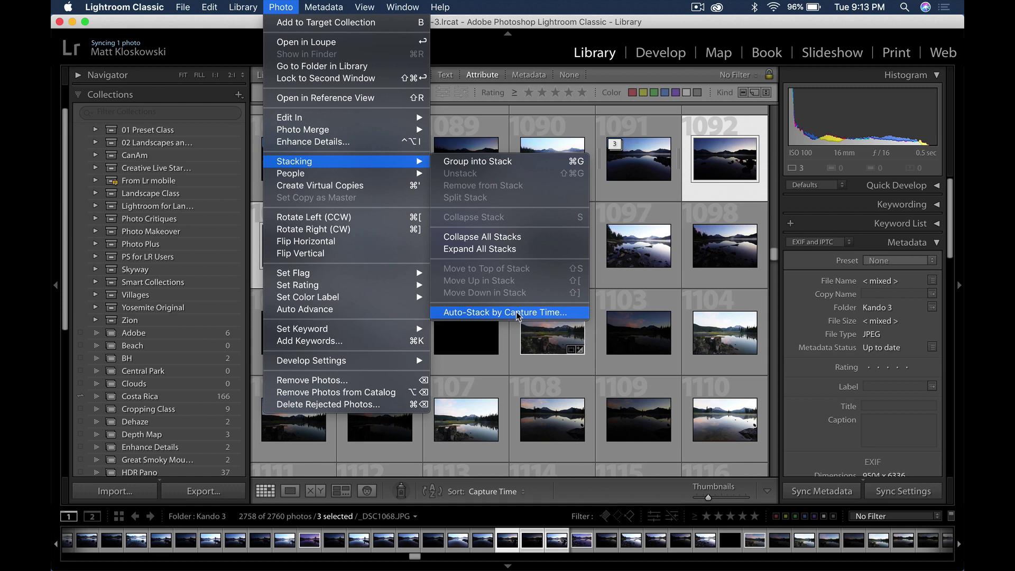
{"action": "left_click", "coordinate": [515, 165]}
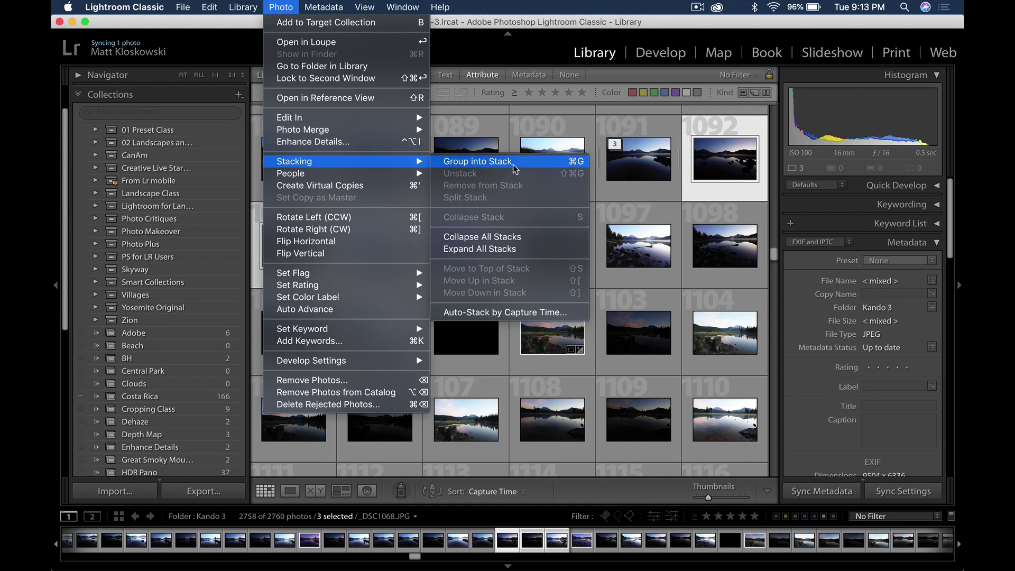
{"action": "left_click", "coordinate": [639, 168]}
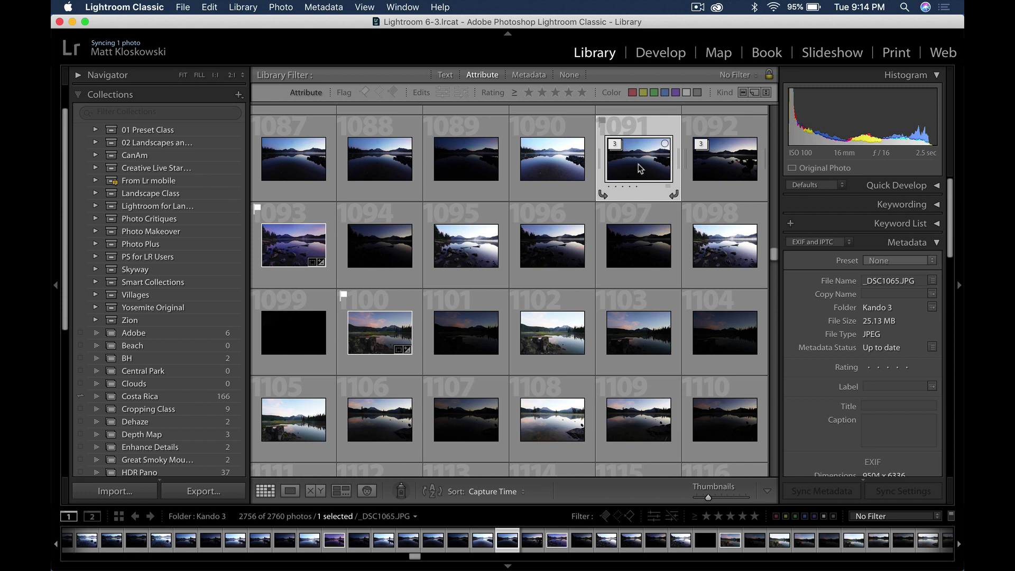
{"action": "left_click", "coordinate": [706, 168], "text": "super"}
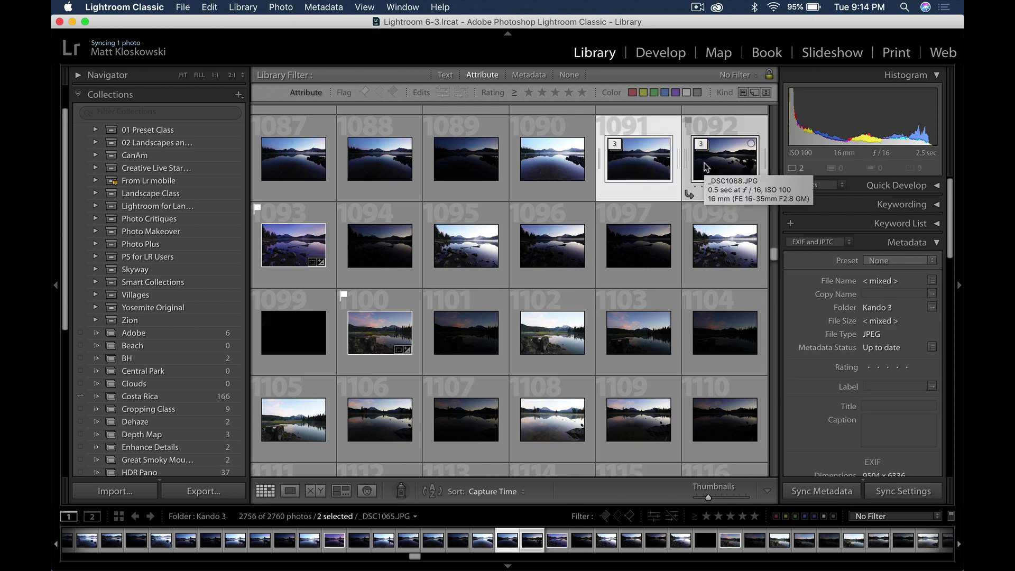
{"action": "left_click", "coordinate": [281, 6]}
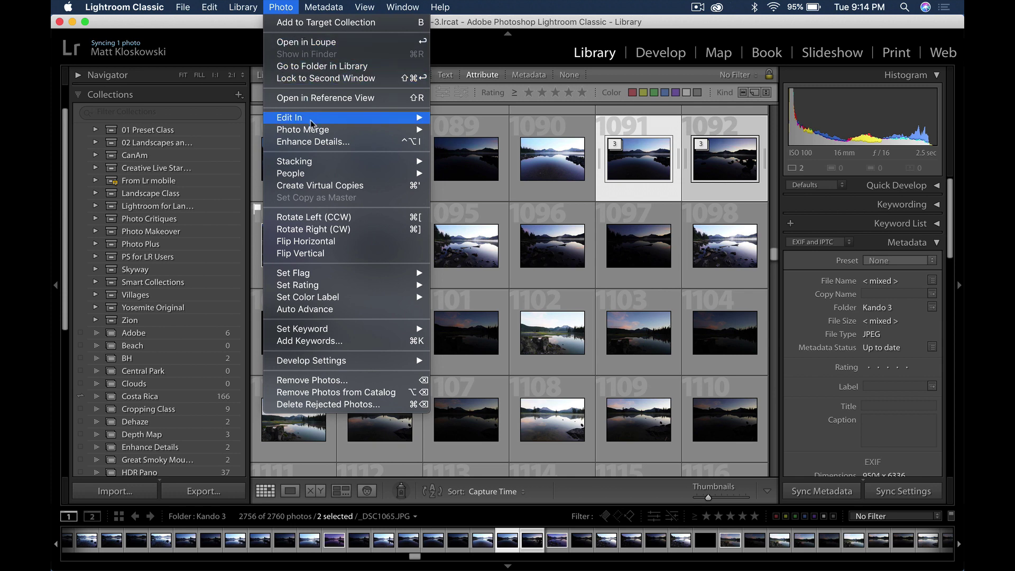
{"action": "mouse_move", "coordinate": [314, 130]}
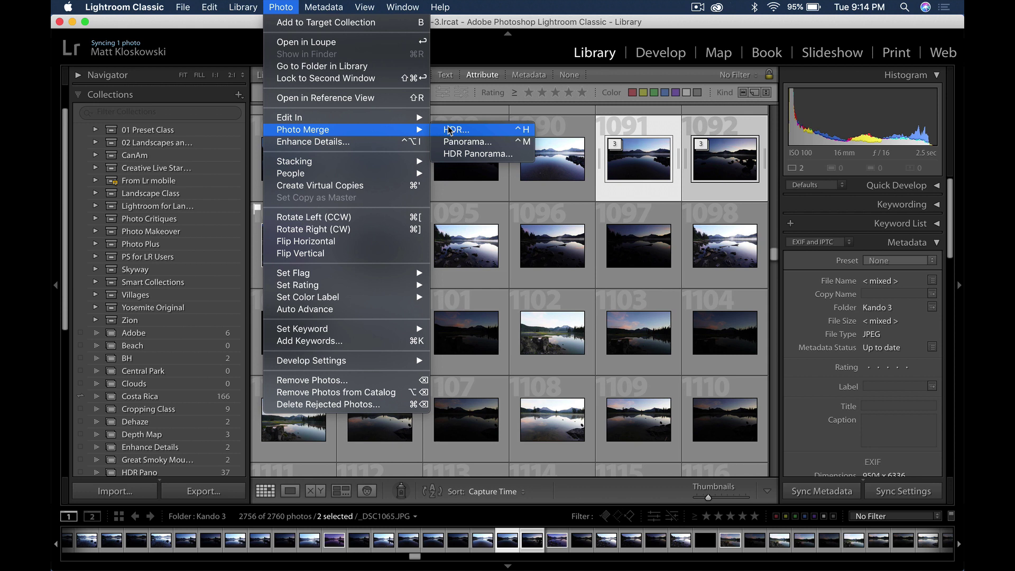
{"action": "left_click", "coordinate": [470, 30]}
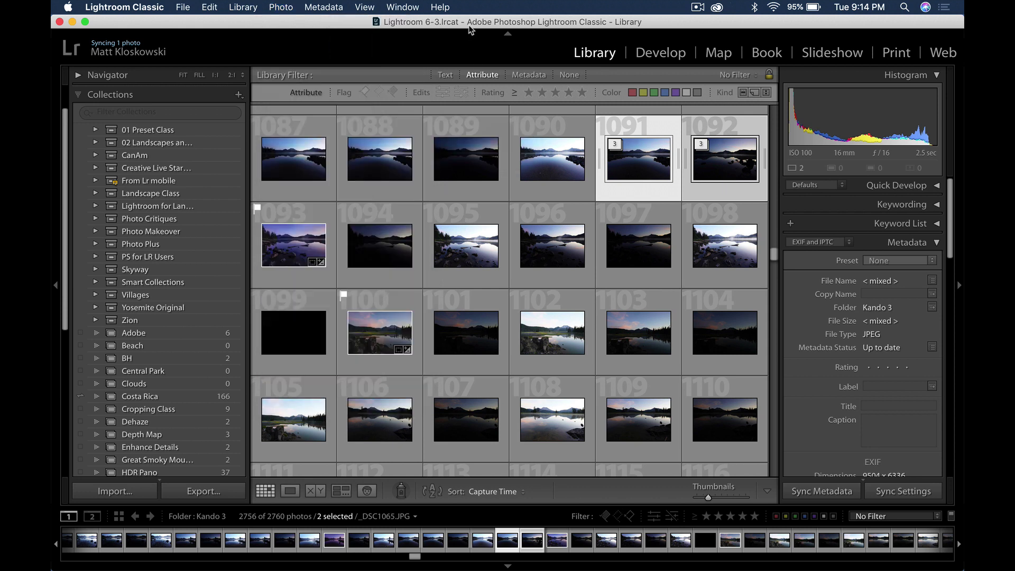